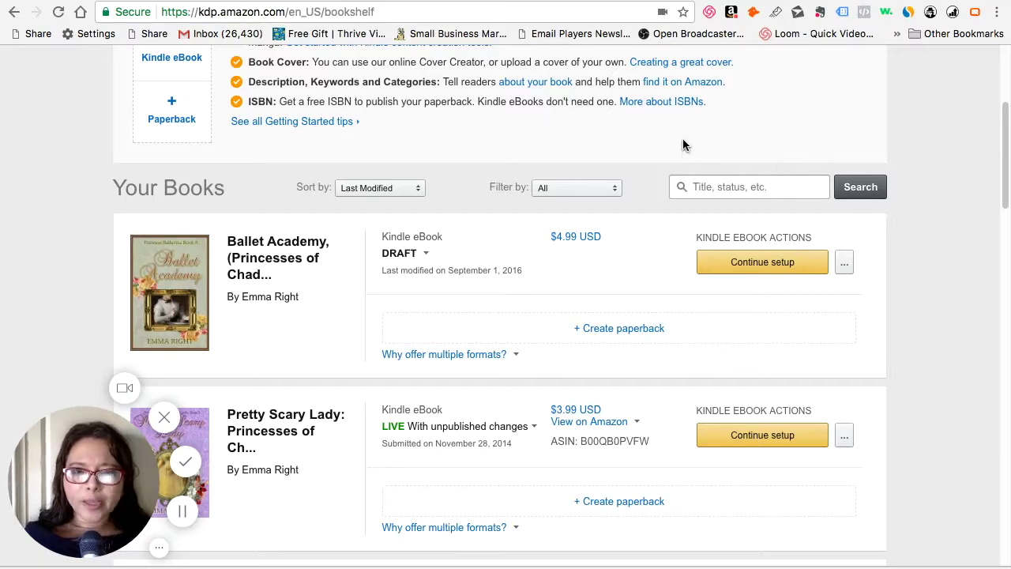
Step: Switch to the Draft2Digital My Books list showing Ballet Academy and Beaded Dresses Mystery
{"action": "left_click", "coordinate": [555, 3]}
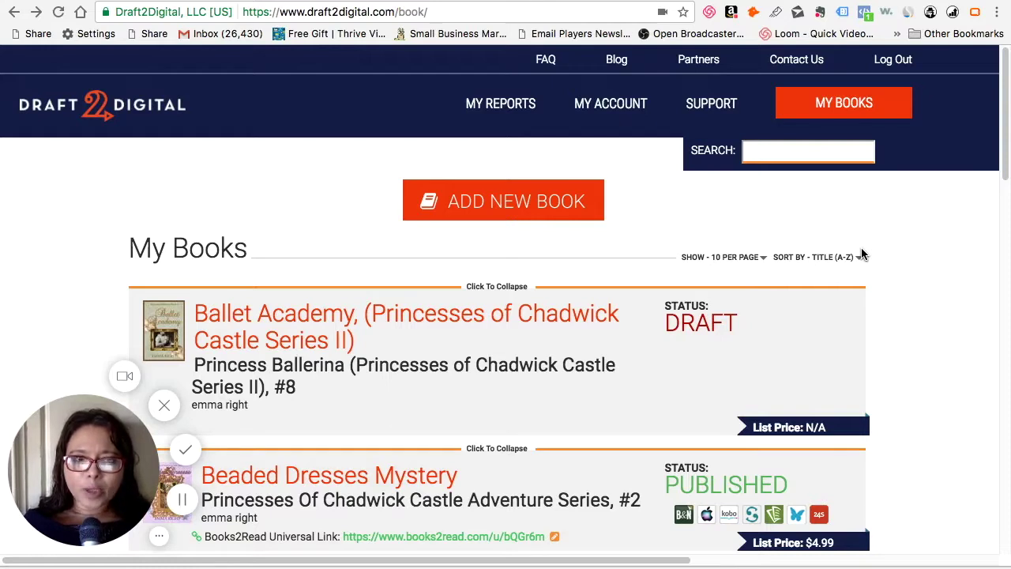
Step: Check Ballet Academy's Preview Layout page in Draft2Digital, then switch back to the KDP bookshelf
{"action": "left_click", "coordinate": [394, 314]}
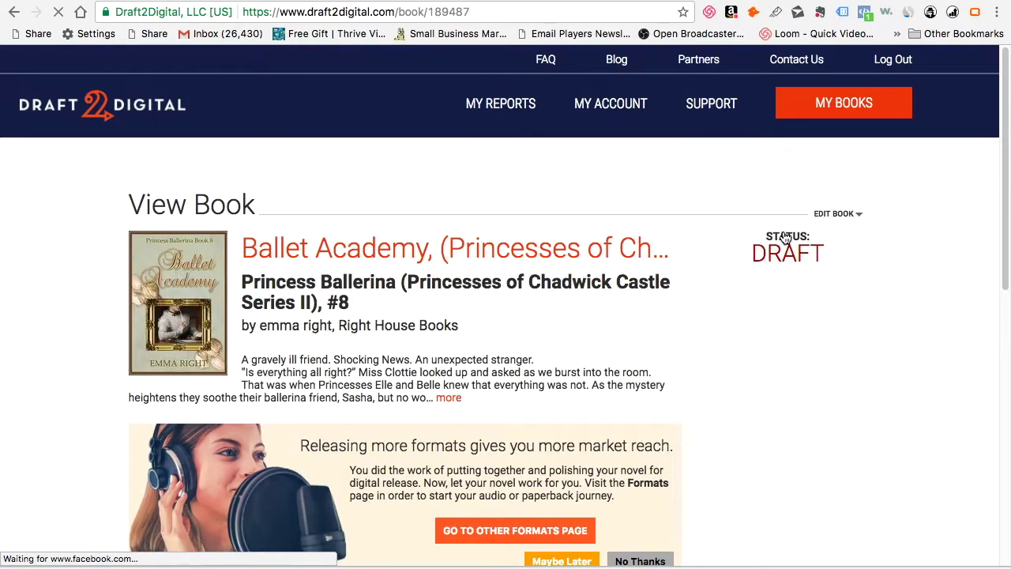
{"action": "left_click", "coordinate": [851, 214]}
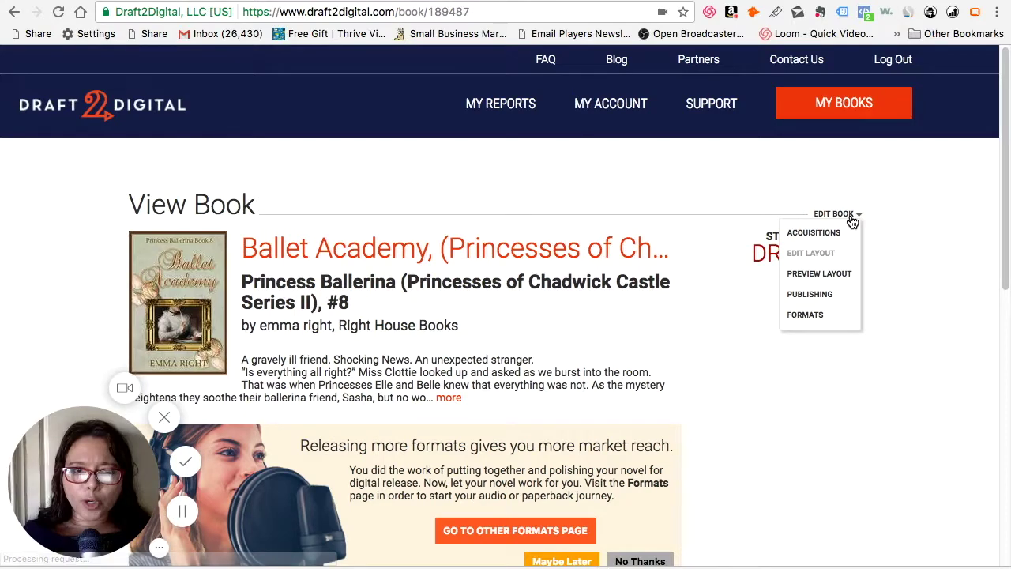
{"action": "left_click", "coordinate": [830, 274]}
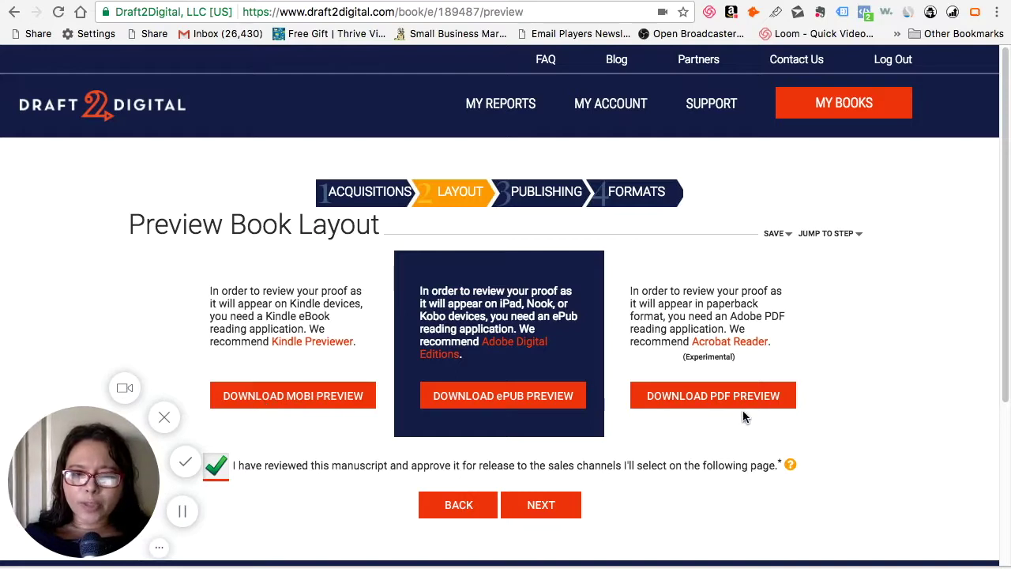
{"action": "scroll", "coordinate": [741, 411], "scroll_direction": "down", "scroll_amount": 1}
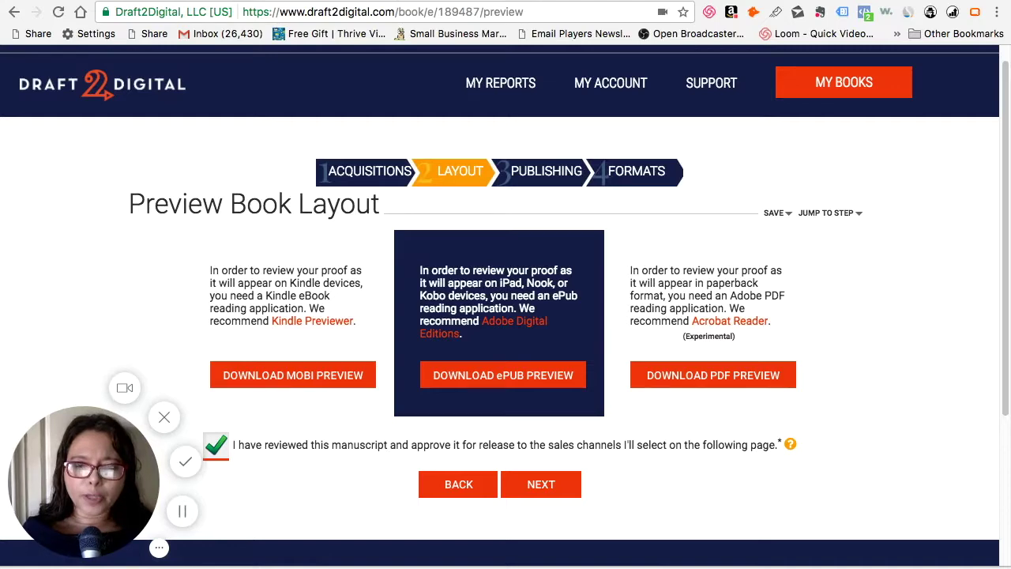
{"action": "key", "text": "ctrl+Tab"}
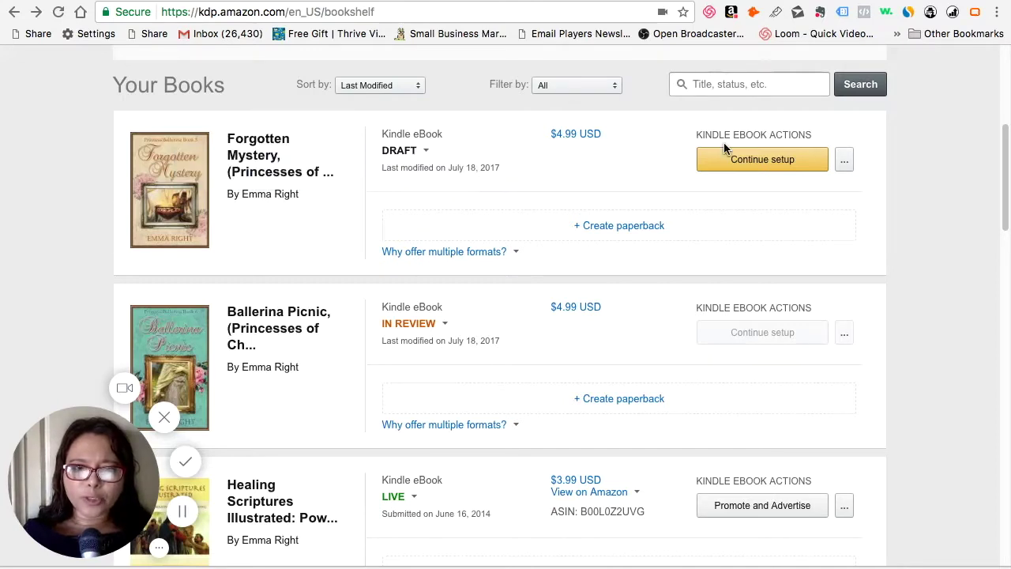
Step: Open Forgotten Mystery's eBook details from the draft's actions menu and save them
{"action": "left_click", "coordinate": [844, 162]}
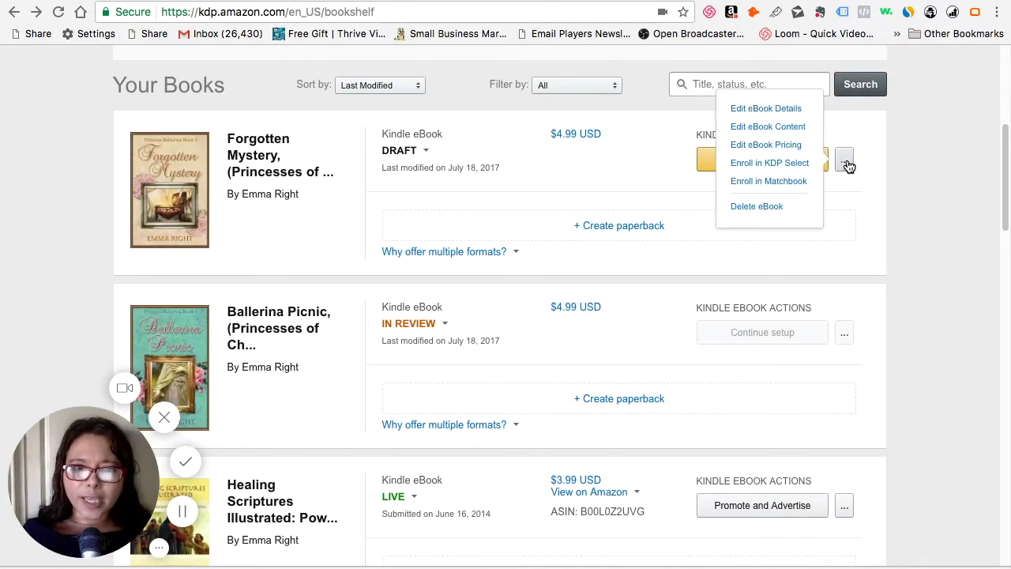
{"action": "left_click", "coordinate": [775, 128]}
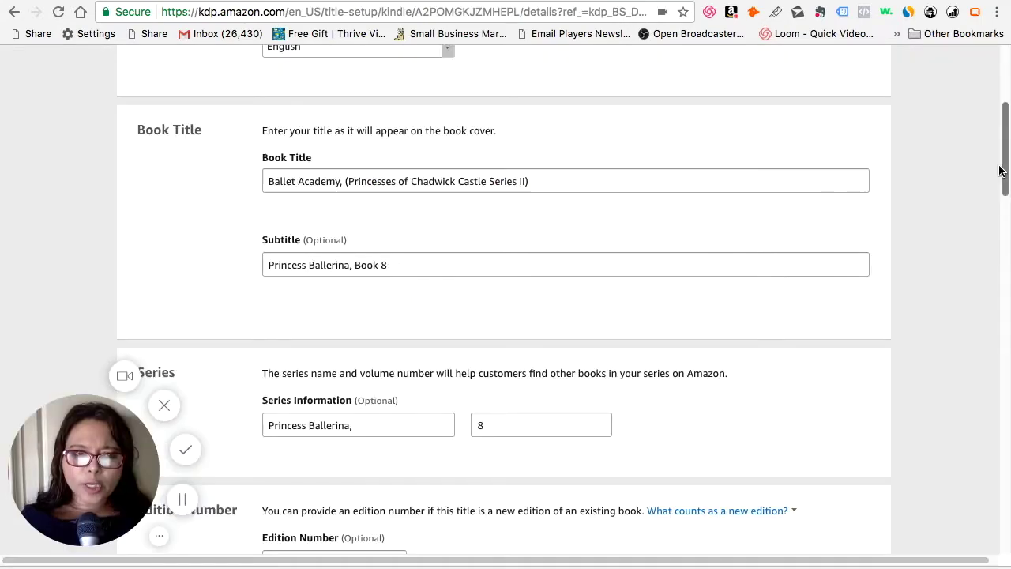
{"action": "left_click_drag", "start_coordinate": [1006, 178], "coordinate": [1003, 514]}
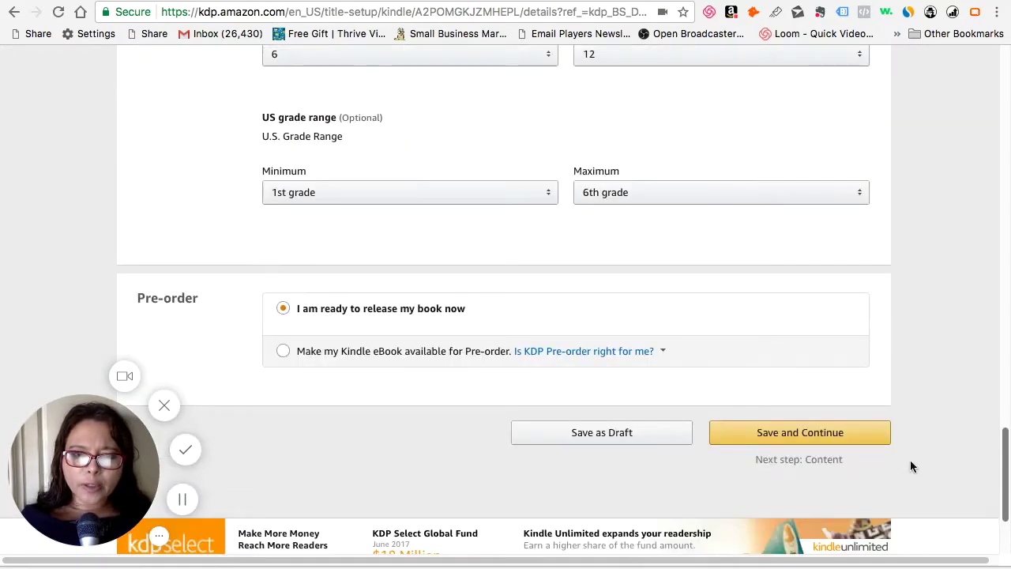
{"action": "left_click", "coordinate": [840, 441]}
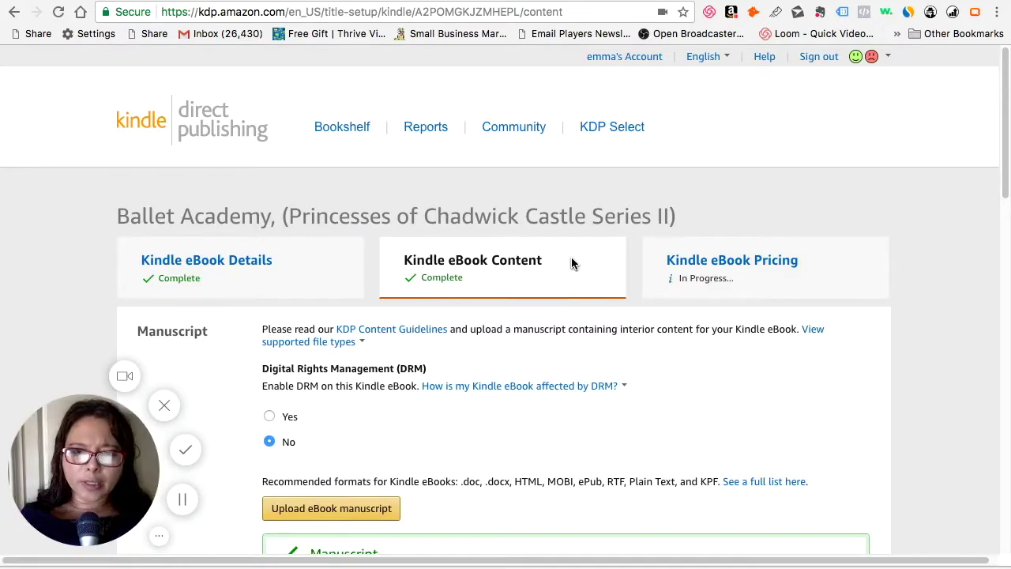
Step: Review the uploaded manuscript on the Content page and save it
{"action": "scroll", "coordinate": [995, 150], "scroll_direction": "down", "scroll_amount": 3}
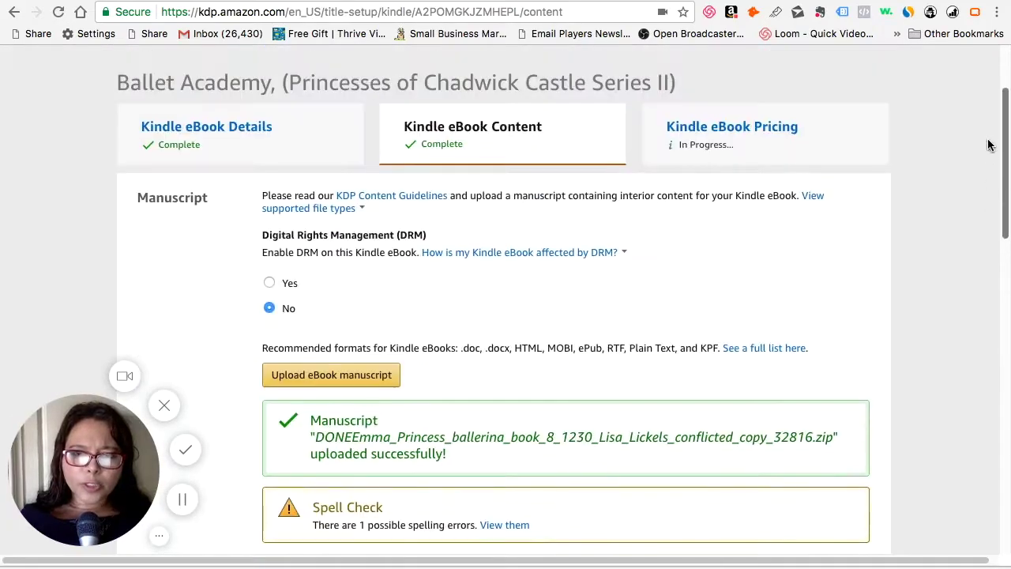
{"action": "left_click_drag", "start_coordinate": [1005, 150], "coordinate": [1008, 413]}
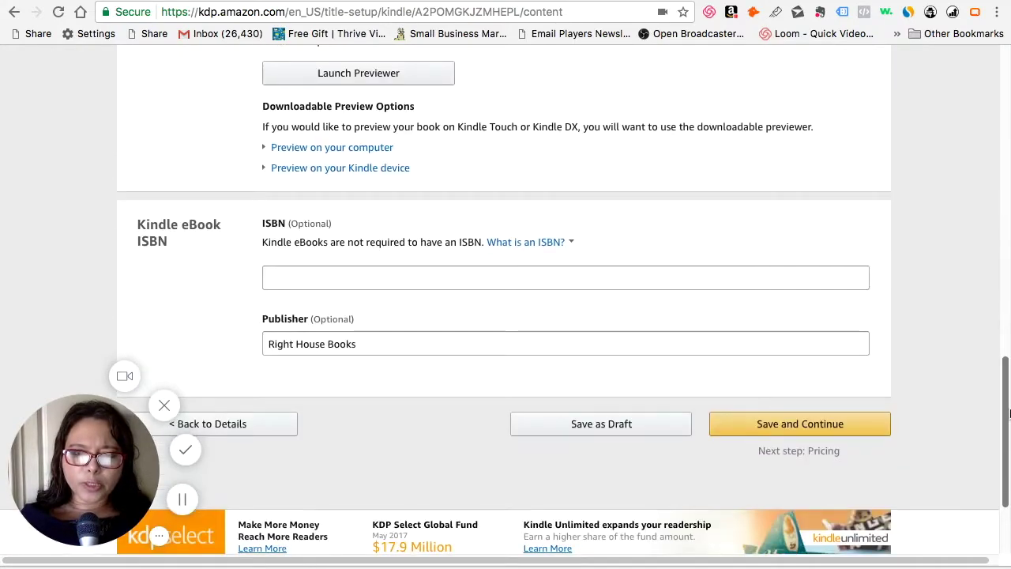
{"action": "left_click", "coordinate": [852, 435]}
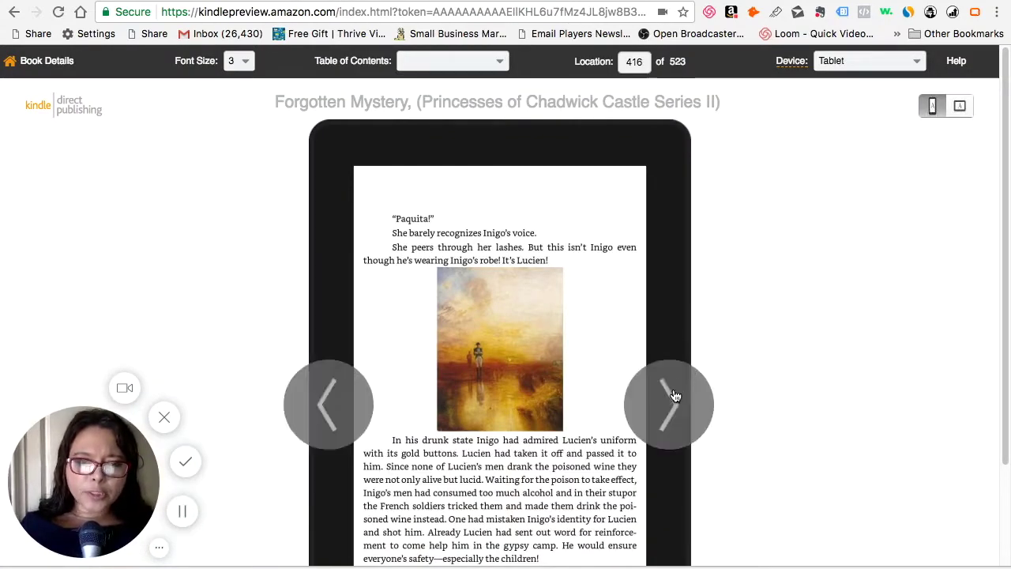
Step: Page forward two pages to location 432, the locket necklace illustration
{"action": "left_click", "coordinate": [675, 396]}
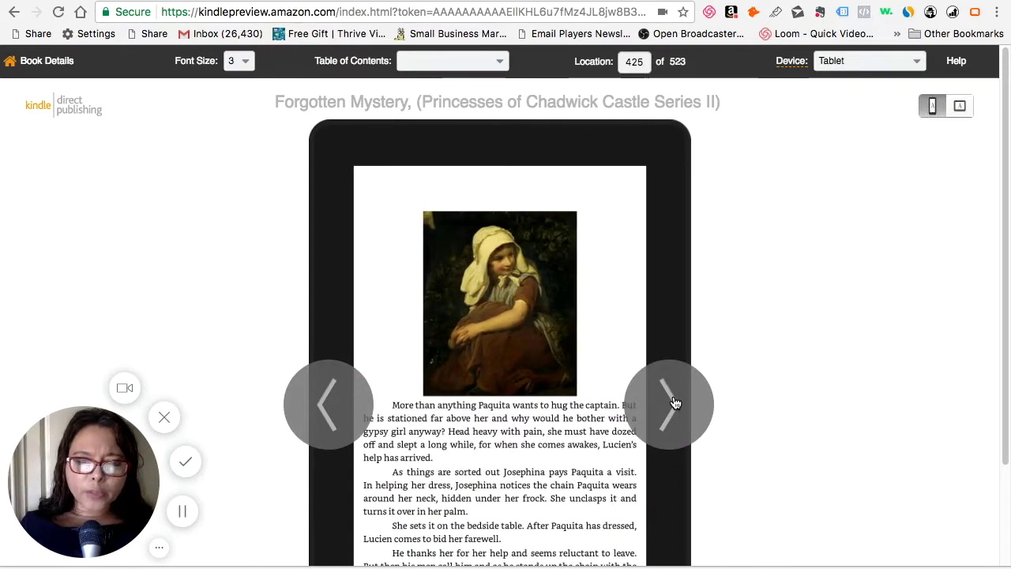
{"action": "left_click", "coordinate": [676, 403]}
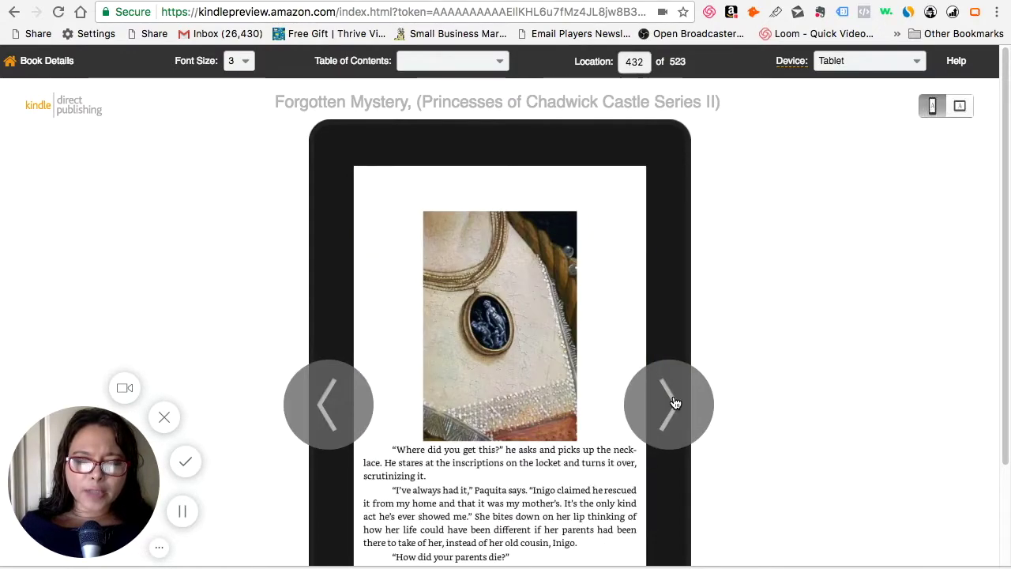
{"action": "left_click", "coordinate": [922, 63]}
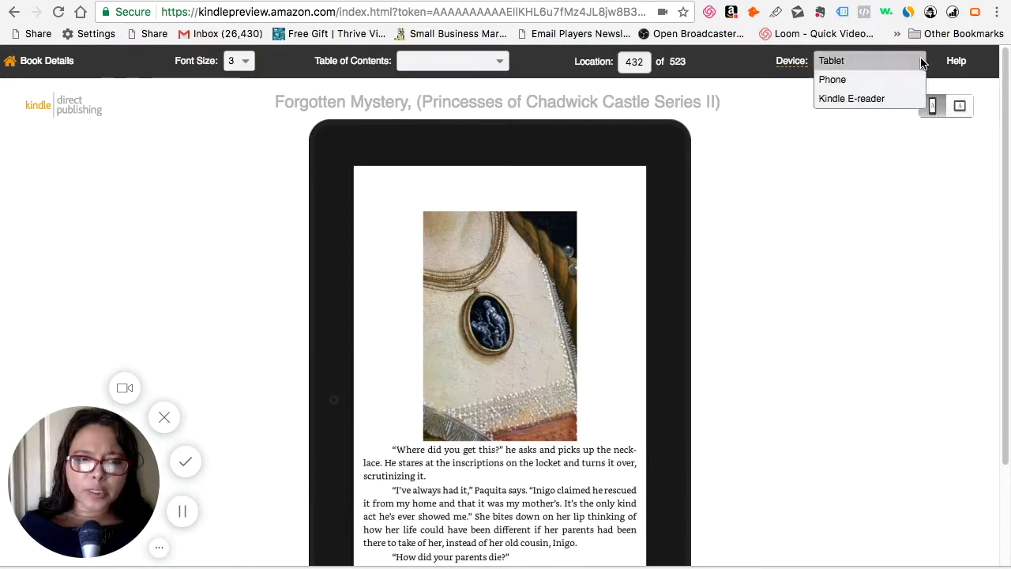
Step: Switch the preview to Phone and page forward to the other-books page at location 454
{"action": "left_click", "coordinate": [864, 79]}
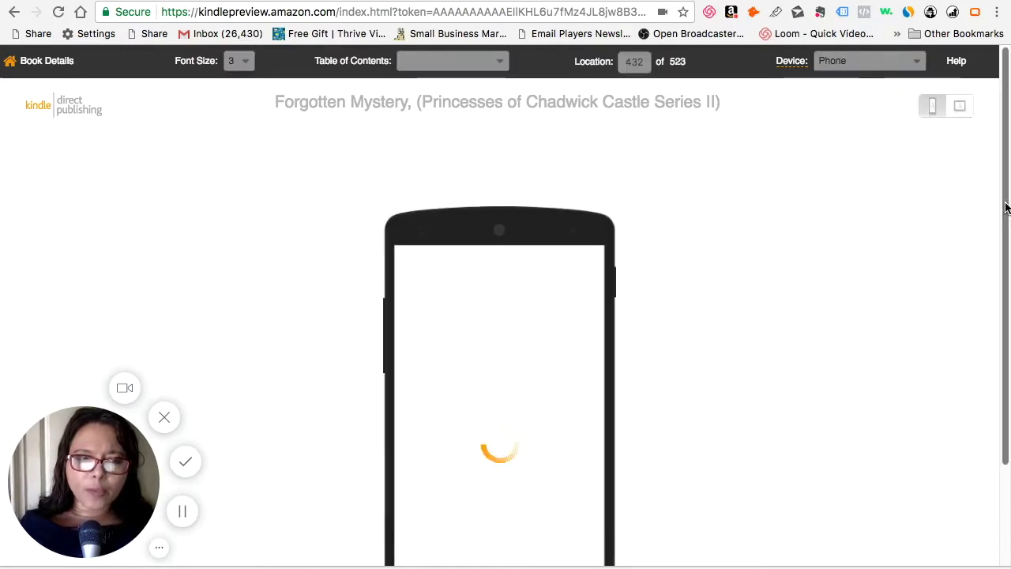
{"action": "left_click_drag", "start_coordinate": [1006, 207], "coordinate": [997, 237]}
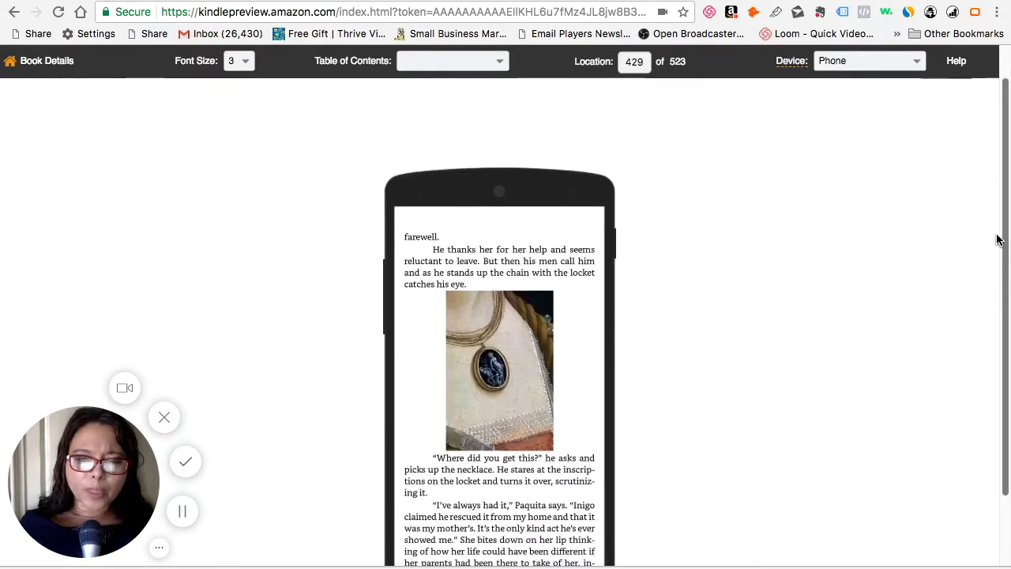
{"action": "left_click", "coordinate": [621, 359]}
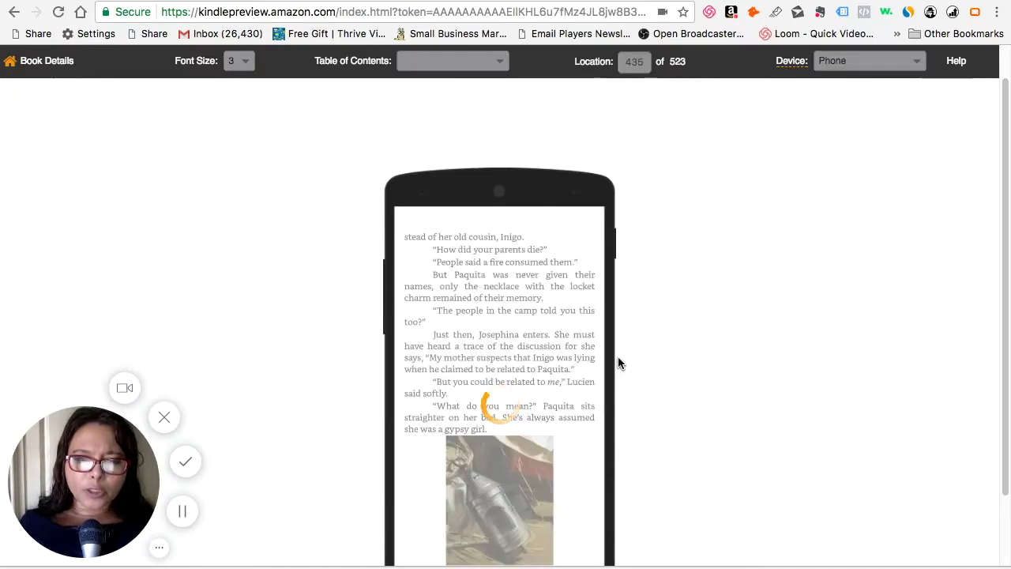
{"action": "left_click", "coordinate": [618, 359]}
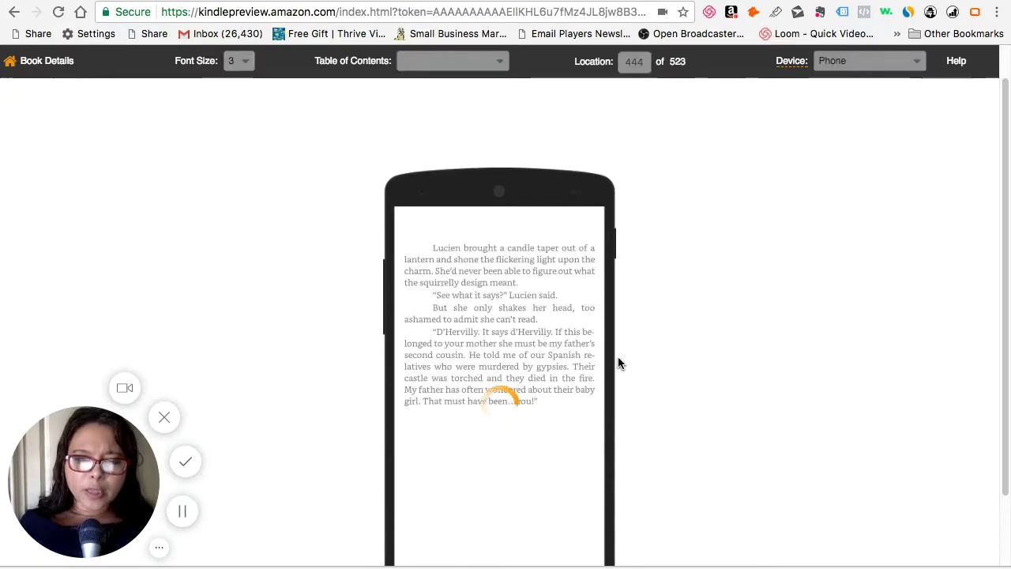
{"action": "left_click", "coordinate": [617, 362]}
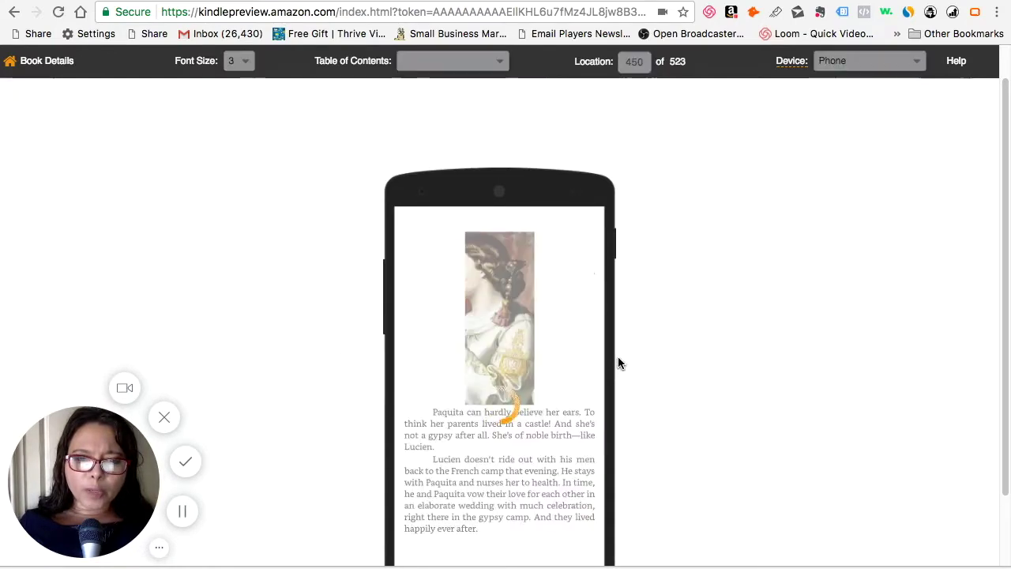
{"action": "left_click", "coordinate": [618, 362]}
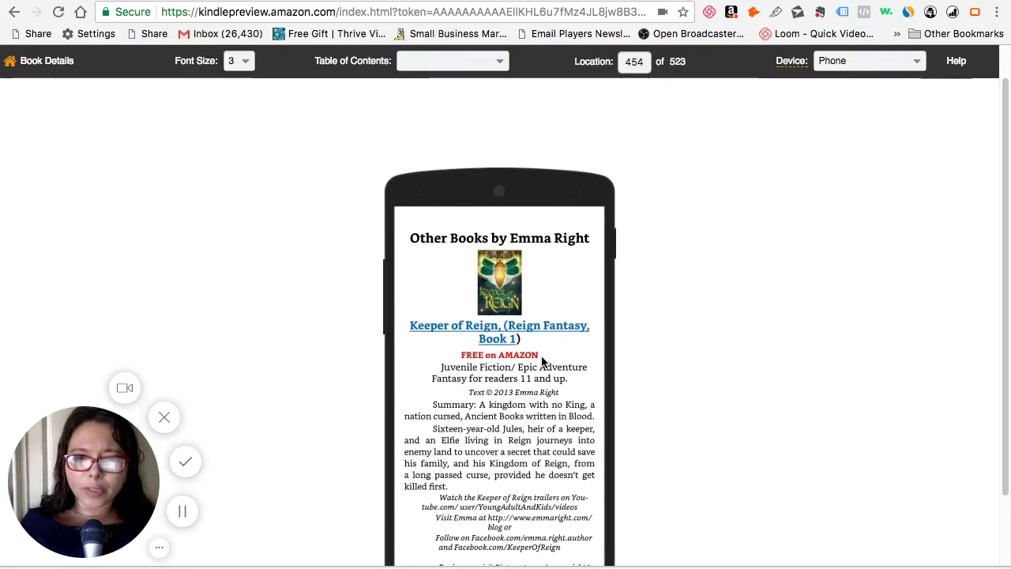
Step: Browse back-matter pages: Prisoner of Reign, Dead Dreams, Princess Ballerina titles, then back one page
{"action": "left_click", "coordinate": [606, 364]}
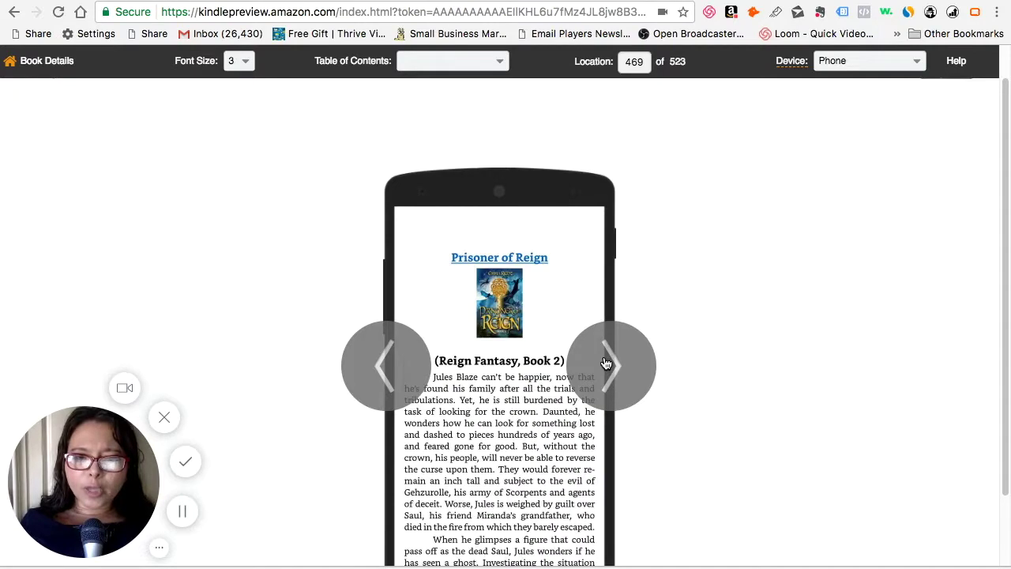
{"action": "left_click", "coordinate": [606, 363]}
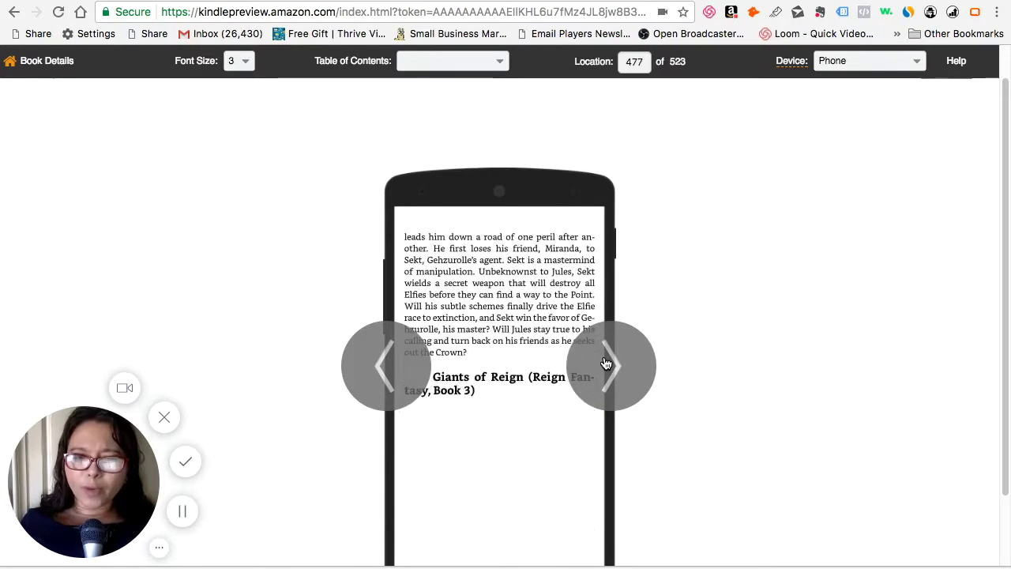
{"action": "left_click", "coordinate": [606, 363]}
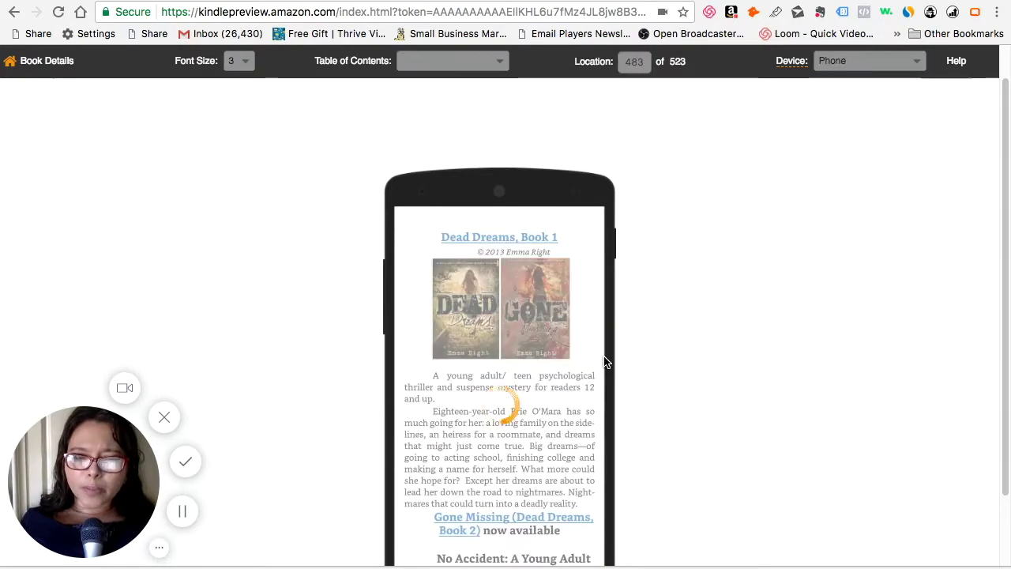
{"action": "left_click", "coordinate": [606, 364]}
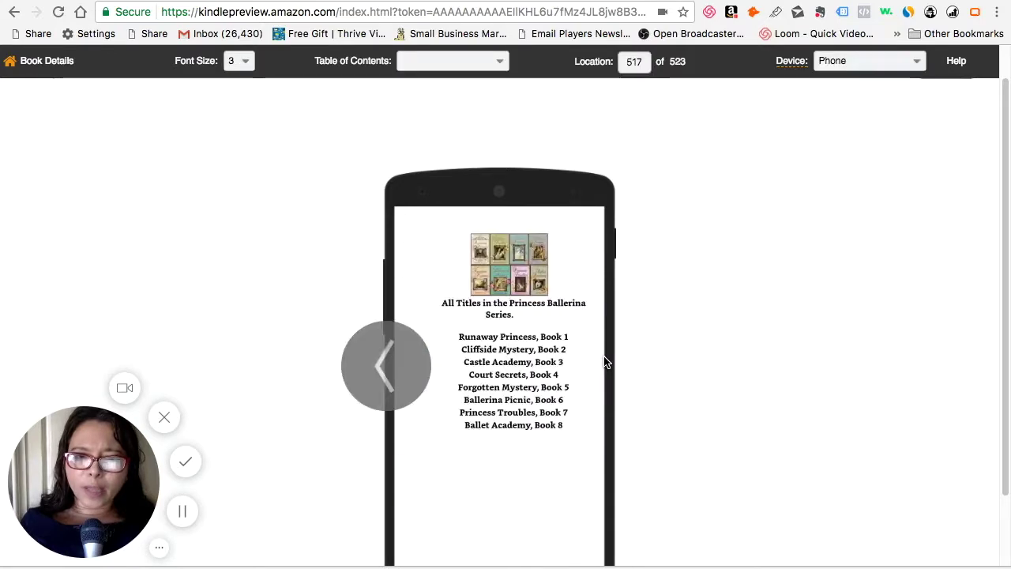
{"action": "left_click", "coordinate": [370, 382]}
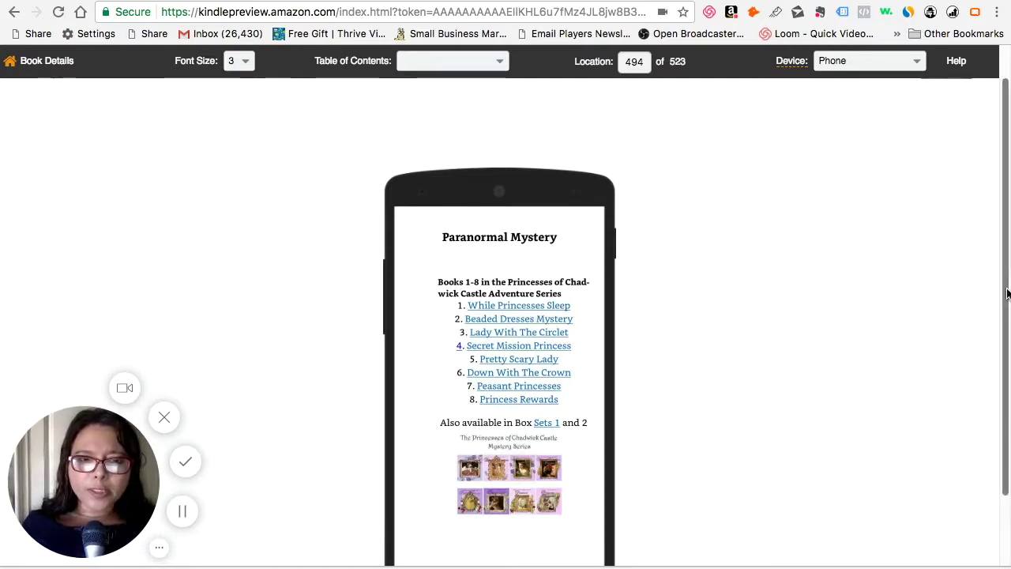
Step: Leave Kindle Previewer and return to the KDP bookshelf
{"action": "left_click_drag", "start_coordinate": [1005, 296], "coordinate": [1005, 363]}
{"action": "scroll", "coordinate": [984, 496], "scroll_direction": "up", "scroll_amount": 3}
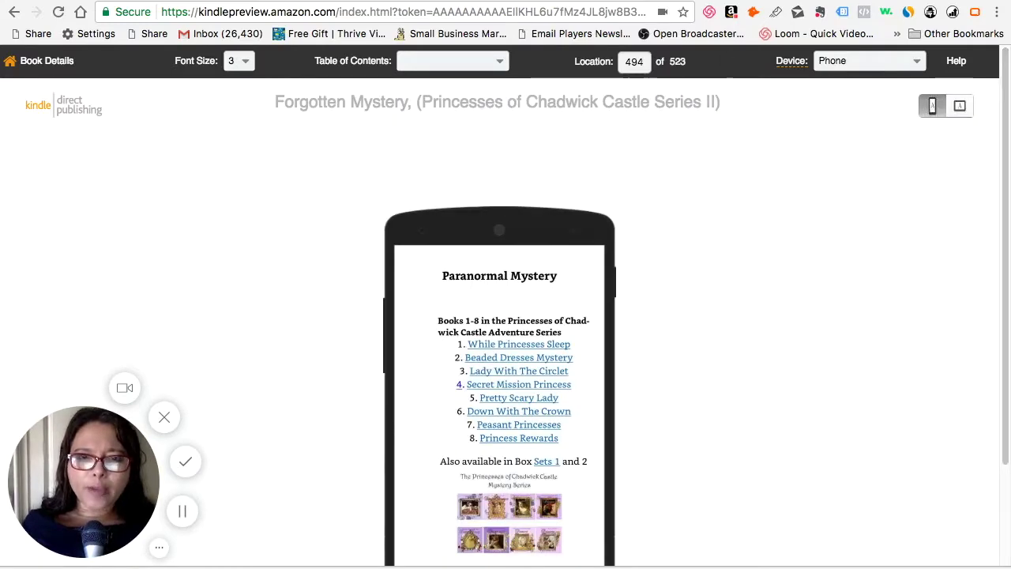
{"action": "left_click", "coordinate": [453, 8]}
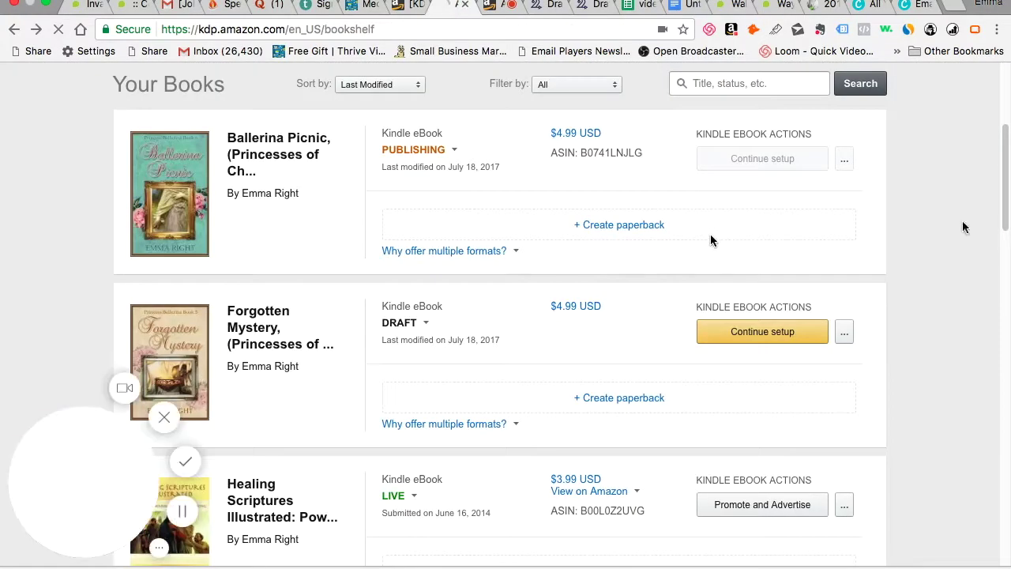
Step: Confirm the 70% royalty at $4.99 and publish Forgotten Mystery's Kindle eBook
{"action": "key", "text": "ctrl+Tab"}
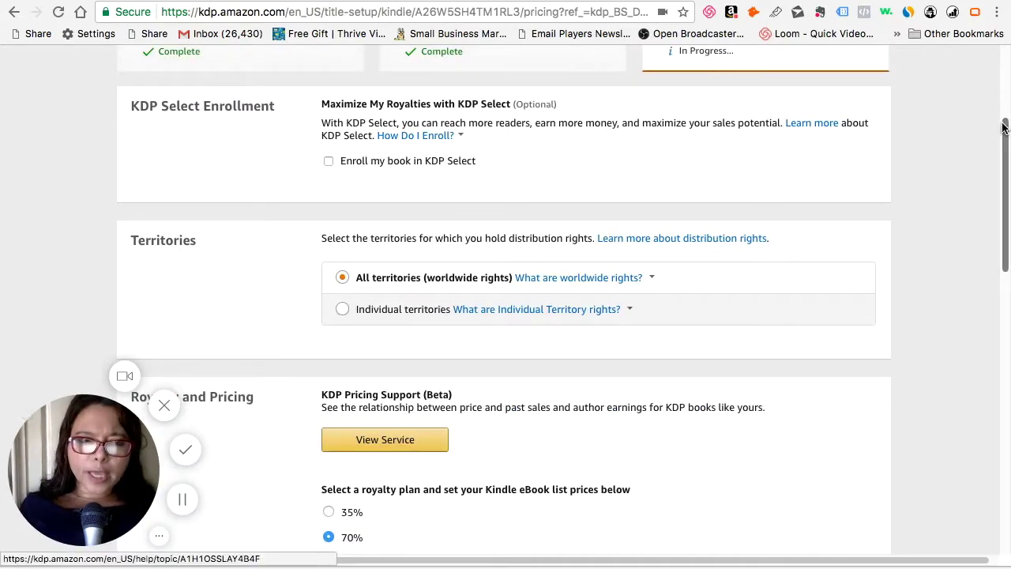
{"action": "left_click_drag", "start_coordinate": [1009, 136], "coordinate": [1009, 242]}
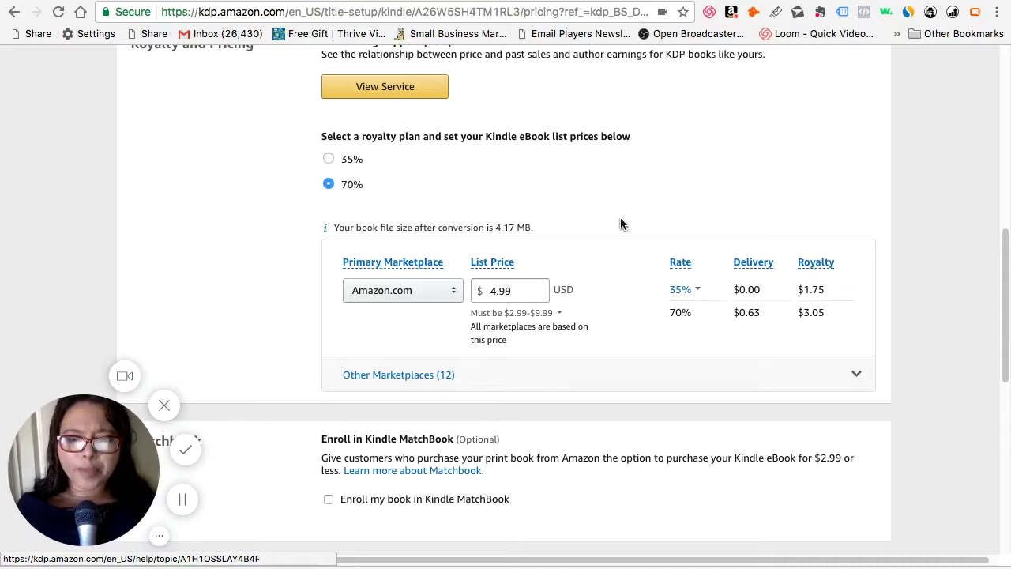
{"action": "left_click", "coordinate": [686, 291]}
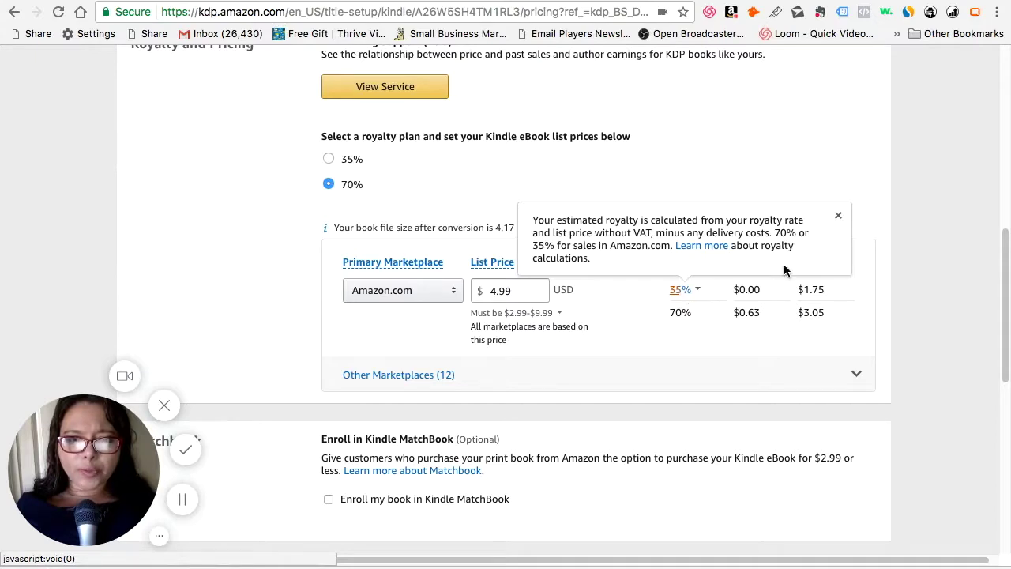
{"action": "left_click_drag", "start_coordinate": [1007, 289], "coordinate": [1008, 379]}
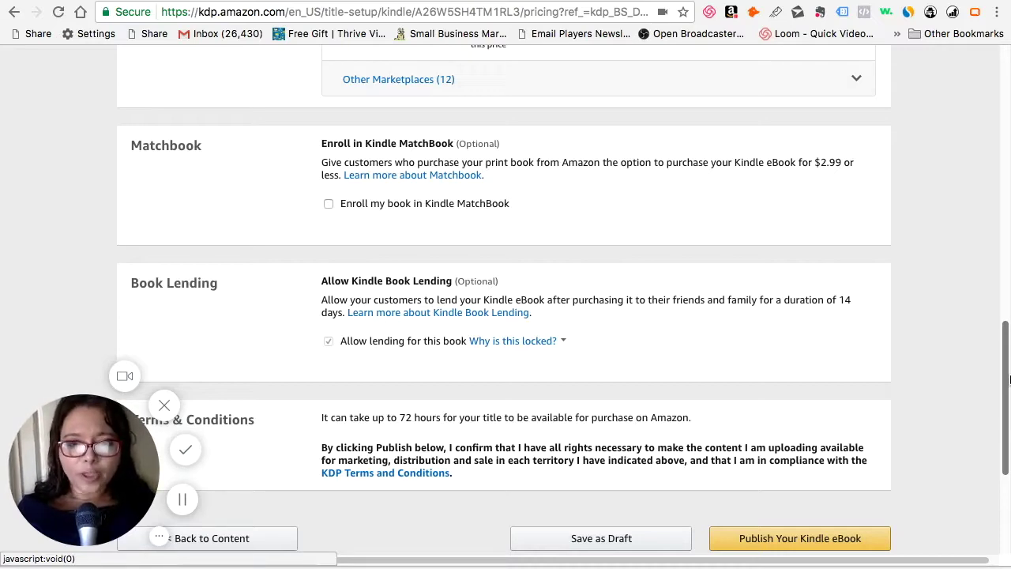
{"action": "scroll", "coordinate": [1005, 371], "scroll_direction": "down", "scroll_amount": 2}
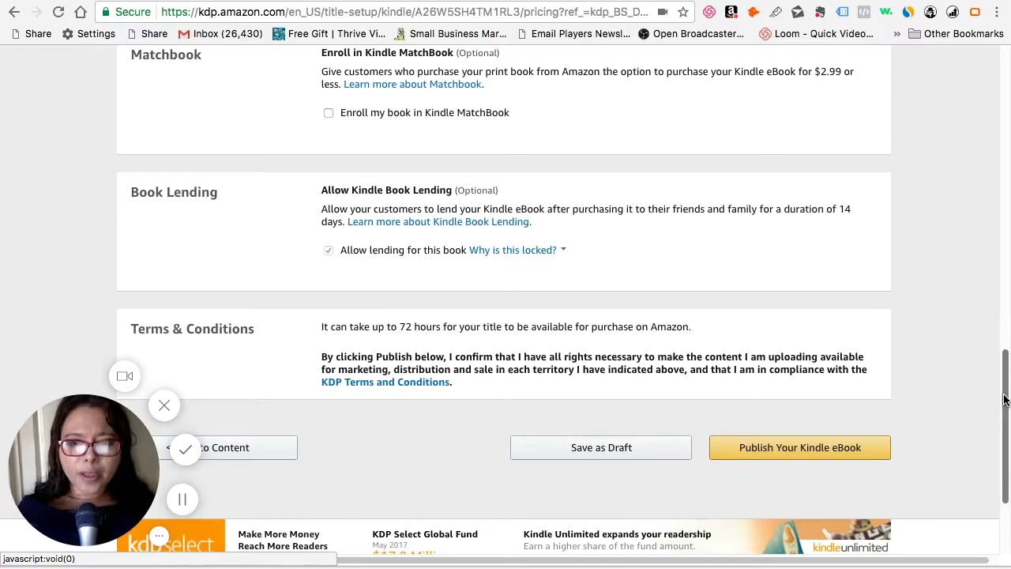
{"action": "left_click", "coordinate": [829, 448]}
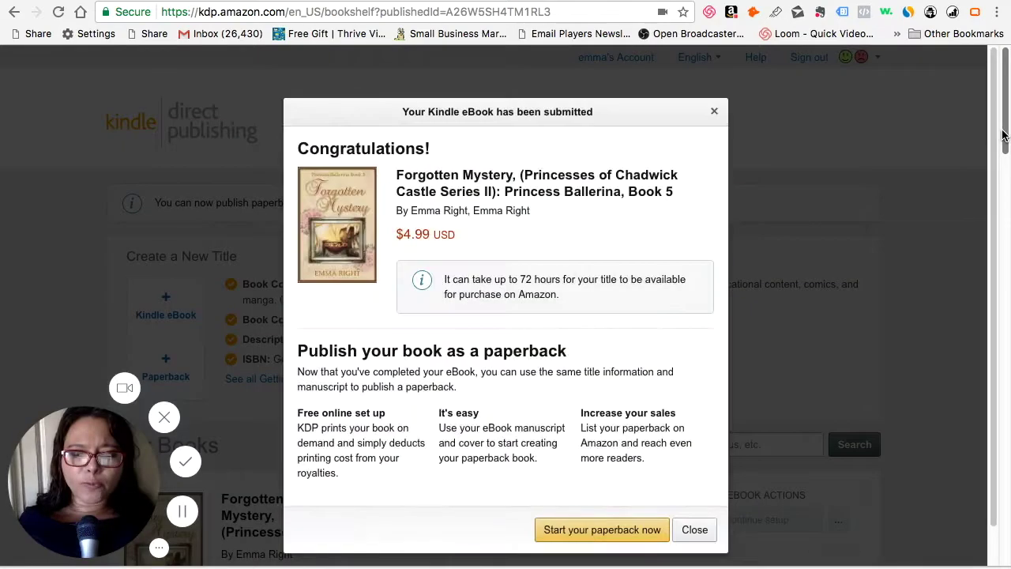
Step: Dismiss the 'Your Kindle eBook has been submitted' confirmation to reveal In Review status
{"action": "left_click_drag", "start_coordinate": [1004, 137], "coordinate": [1007, 158]}
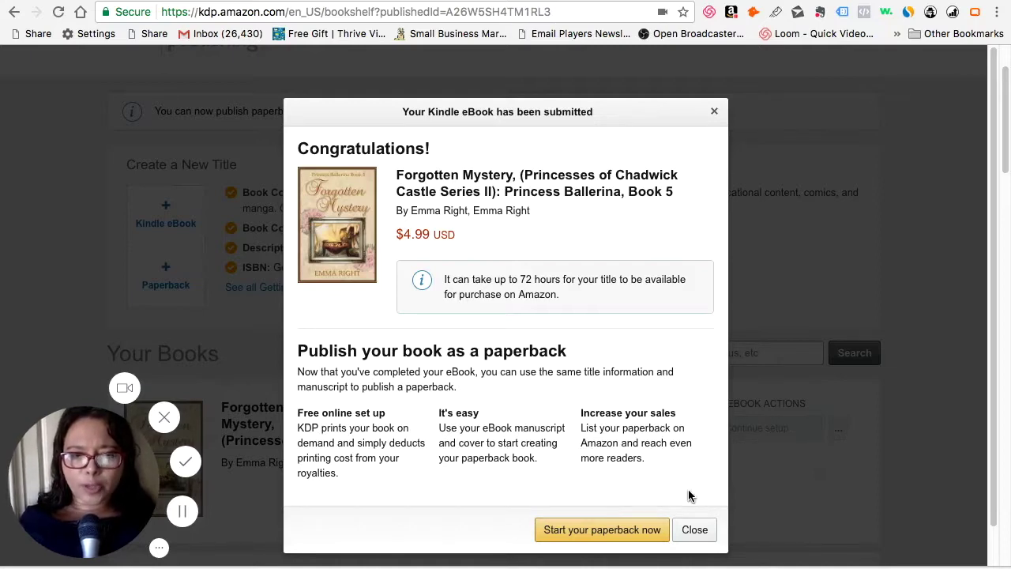
{"action": "left_click", "coordinate": [695, 529]}
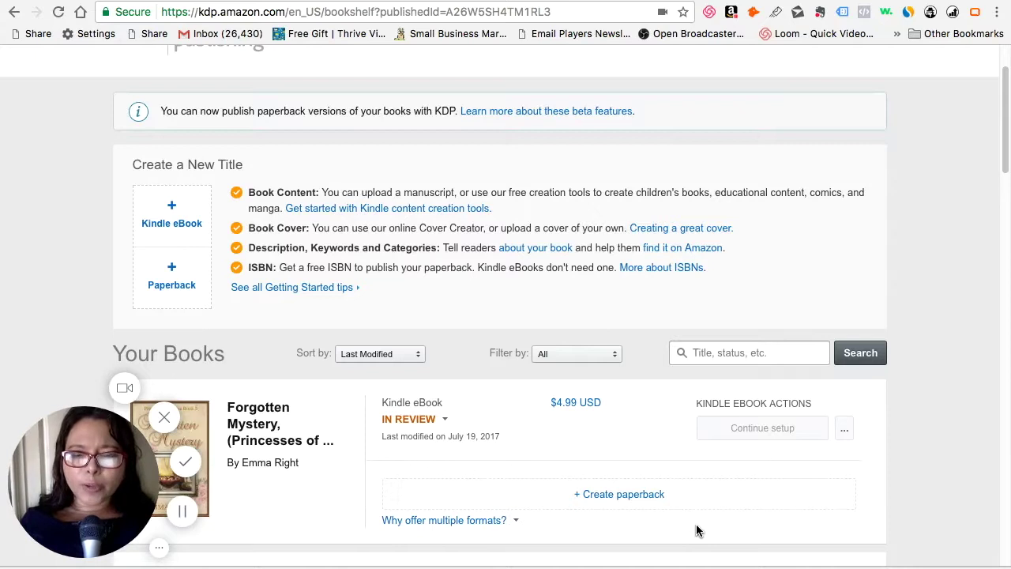